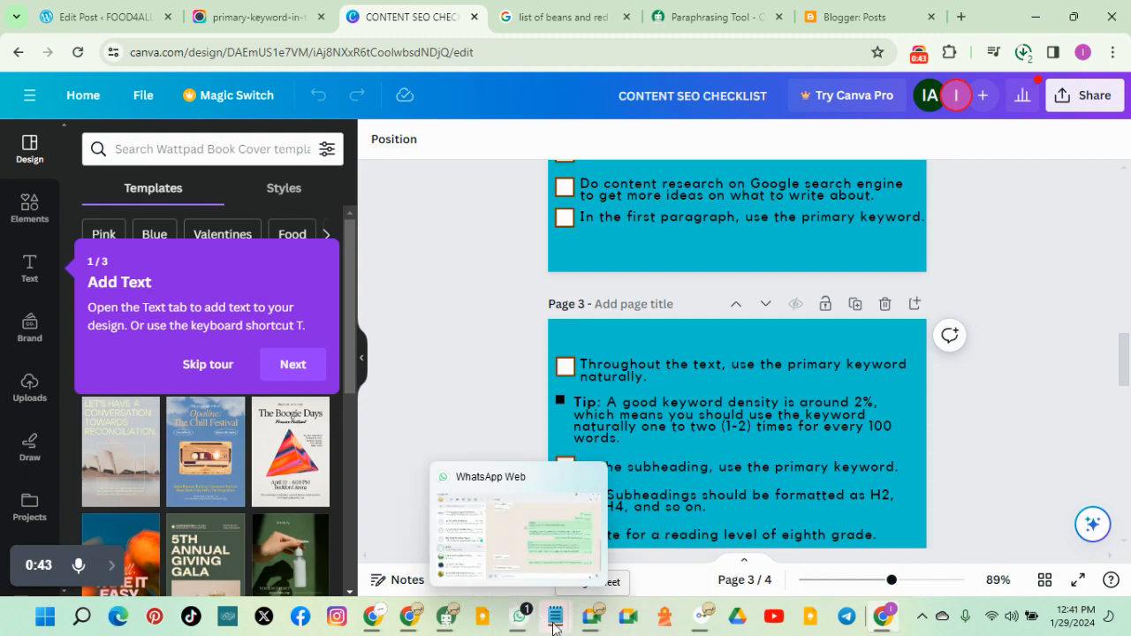
In the TITLE RESEARCH note in Notepad, copy the article body from "The seeds of plants" through the final line about arthritis.
{"action": "mouse_move", "coordinate": [554, 626]}
{"action": "left_click", "coordinate": [1098, 528]}
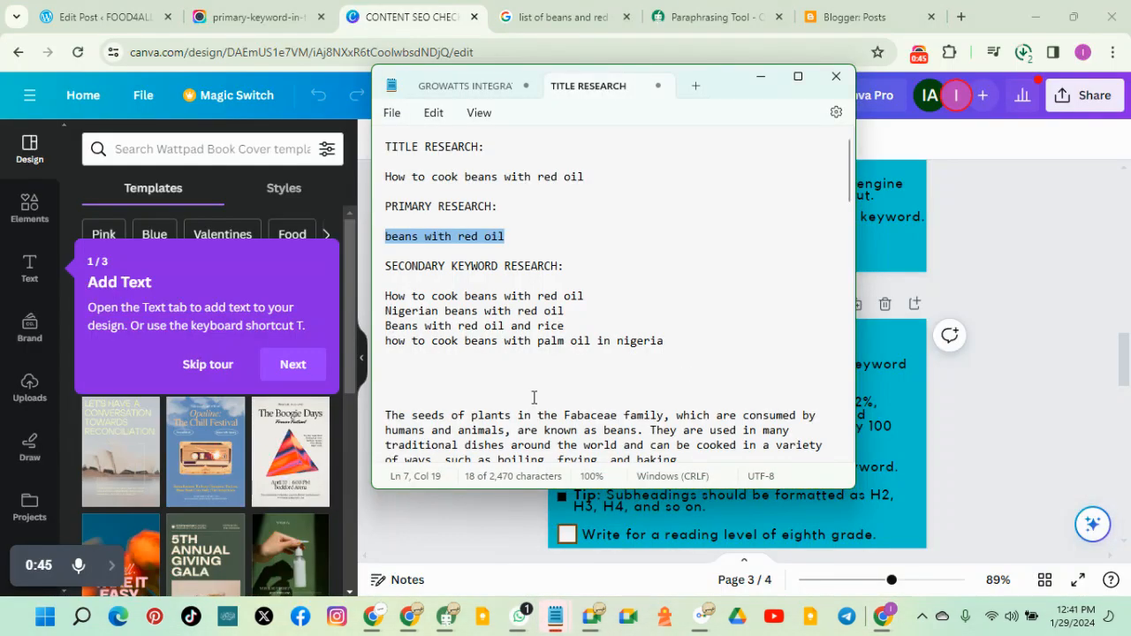
{"action": "left_click_drag", "start_coordinate": [387, 414], "coordinate": [709, 250]}
{"action": "right_click", "coordinate": [731, 263]}
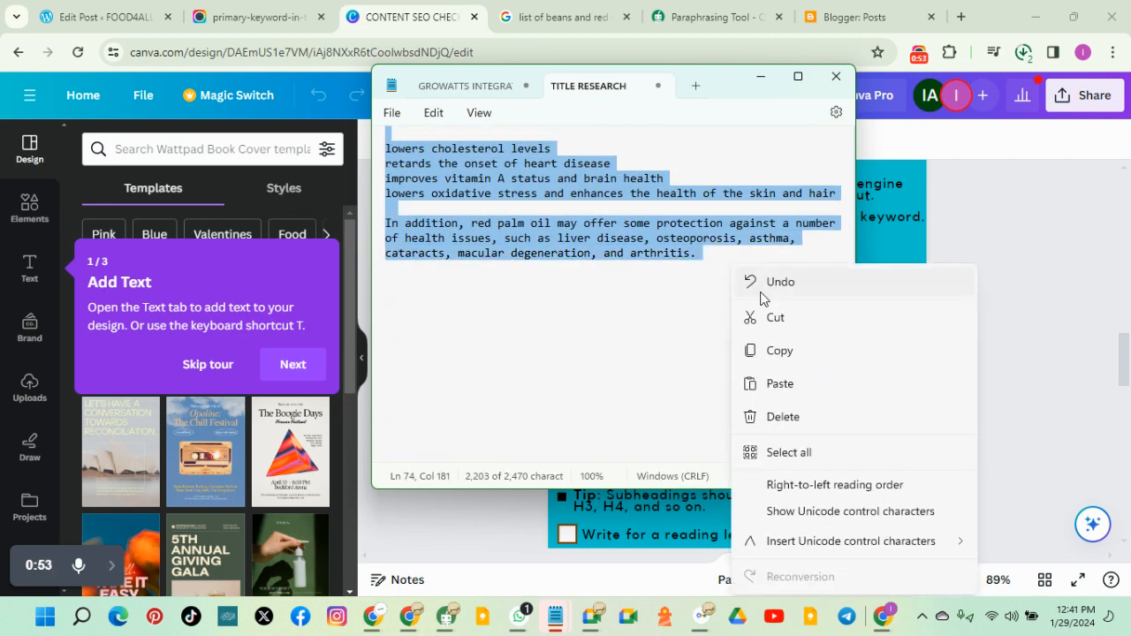
{"action": "left_click", "coordinate": [779, 350]}
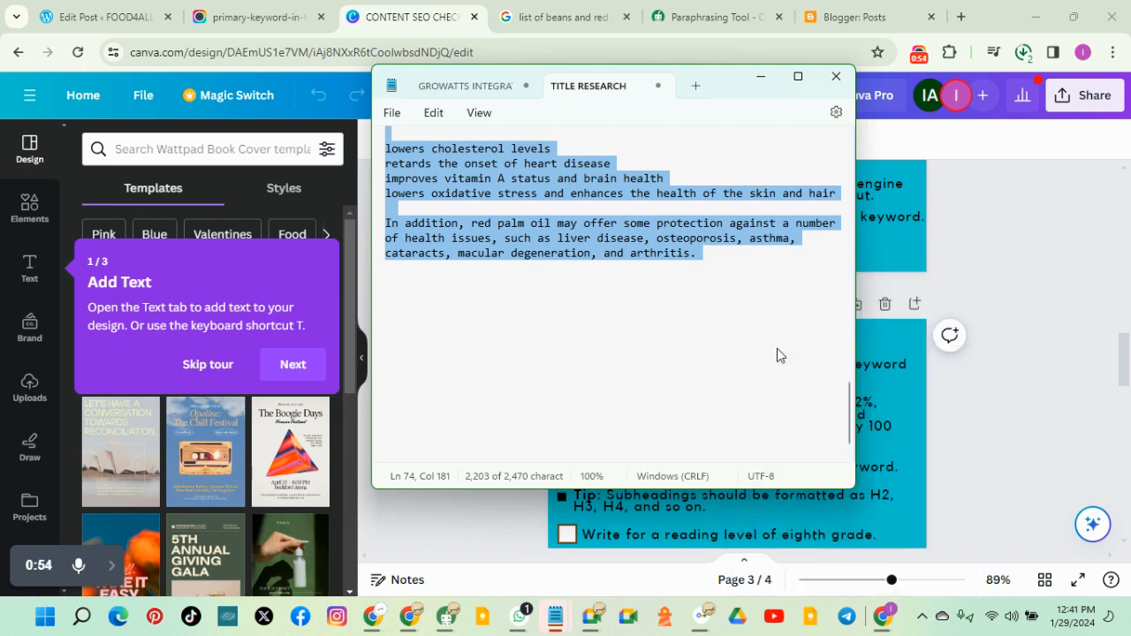
Switch to Blogger and create a new post in the Food 4 All blog.
{"action": "left_click", "coordinate": [829, 24]}
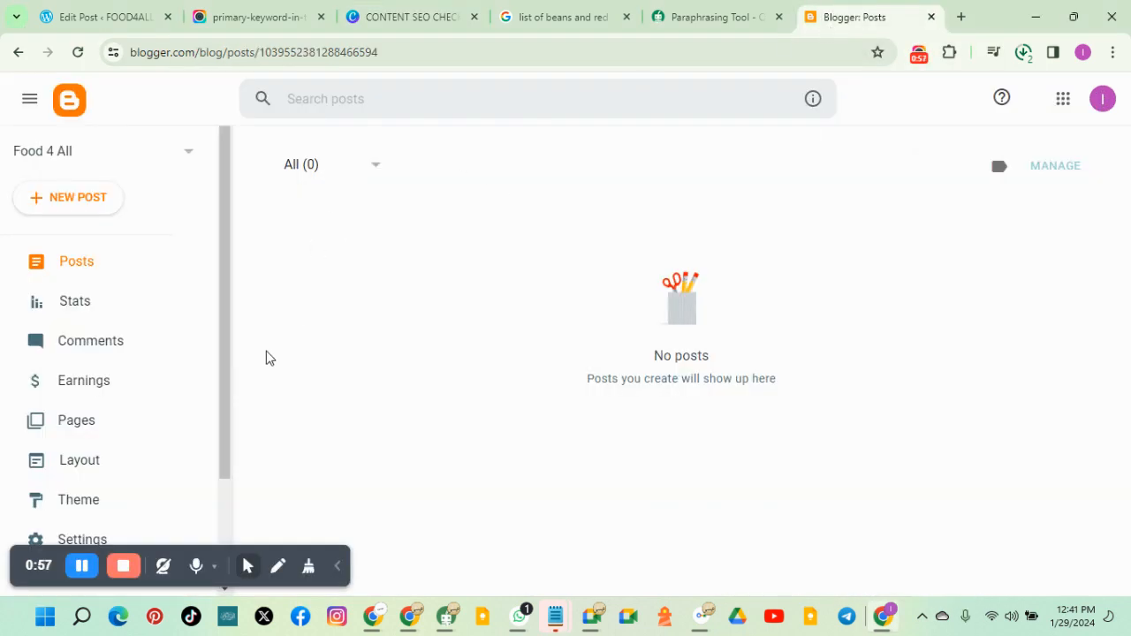
{"action": "left_click", "coordinate": [343, 566]}
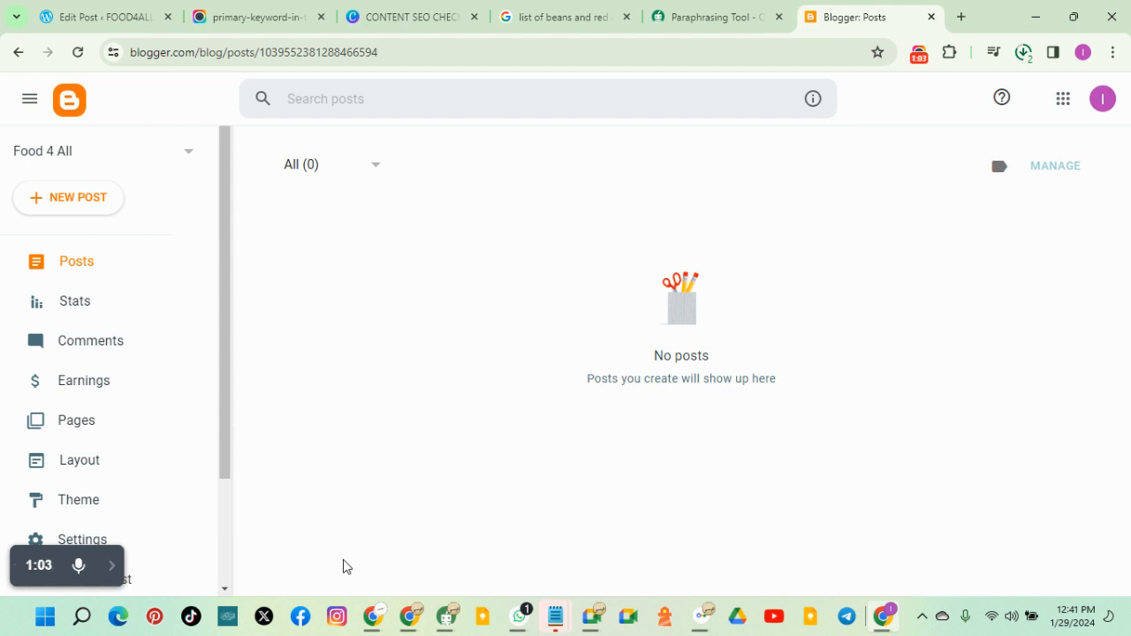
{"action": "left_click", "coordinate": [77, 208]}
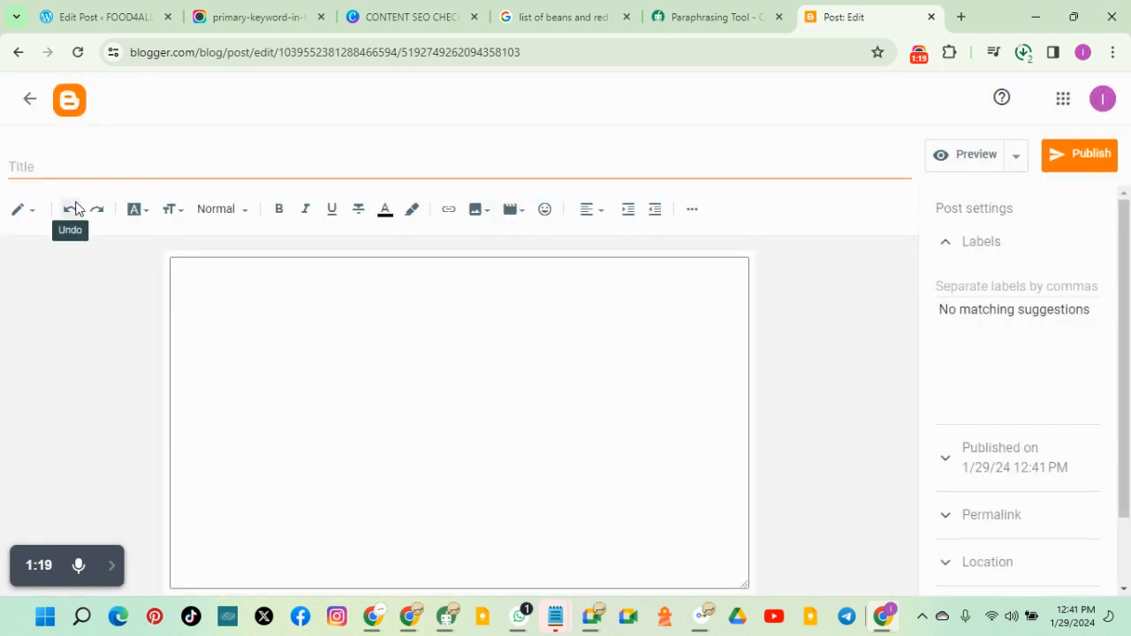
{"action": "left_click", "coordinate": [283, 294]}
{"action": "right_click", "coordinate": [282, 294]}
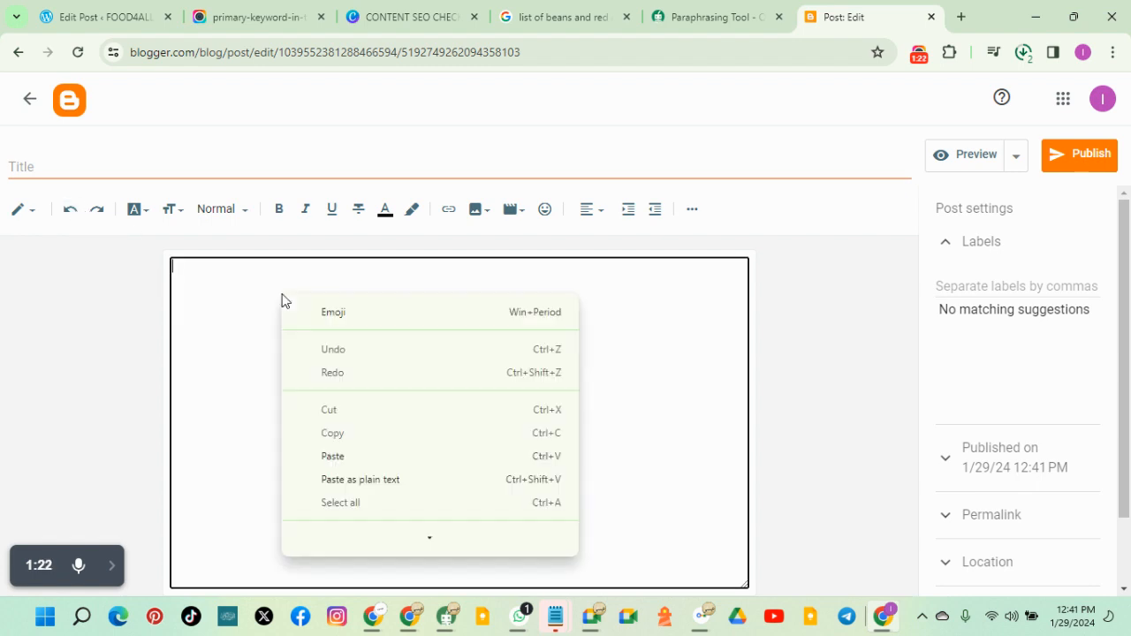
{"action": "left_click", "coordinate": [349, 455]}
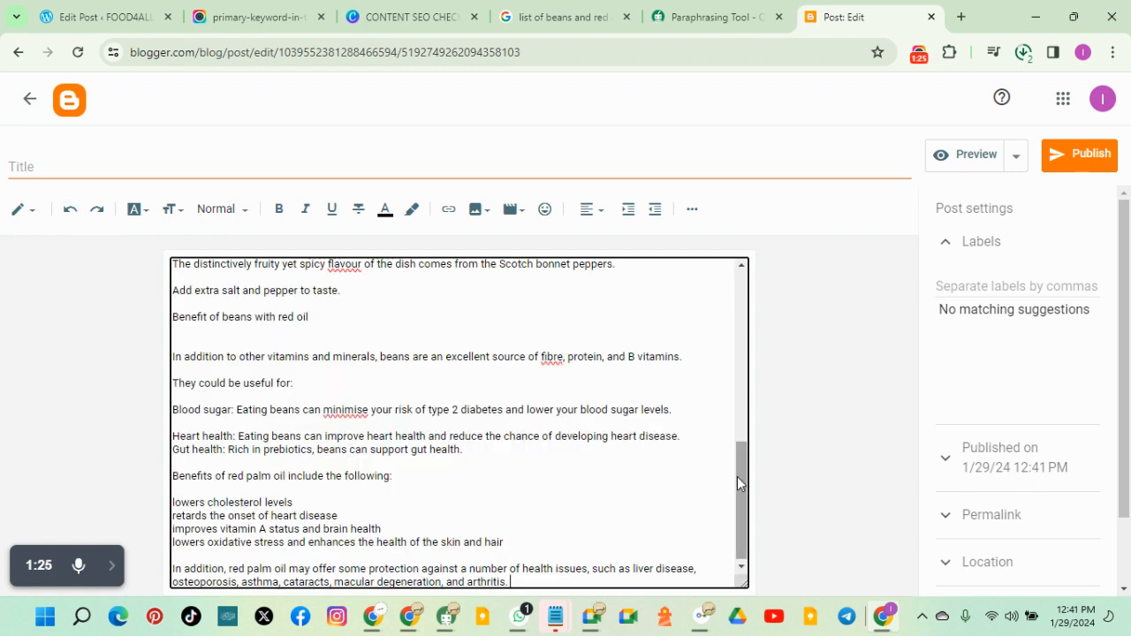
{"action": "left_click_drag", "start_coordinate": [737, 476], "coordinate": [739, 287]}
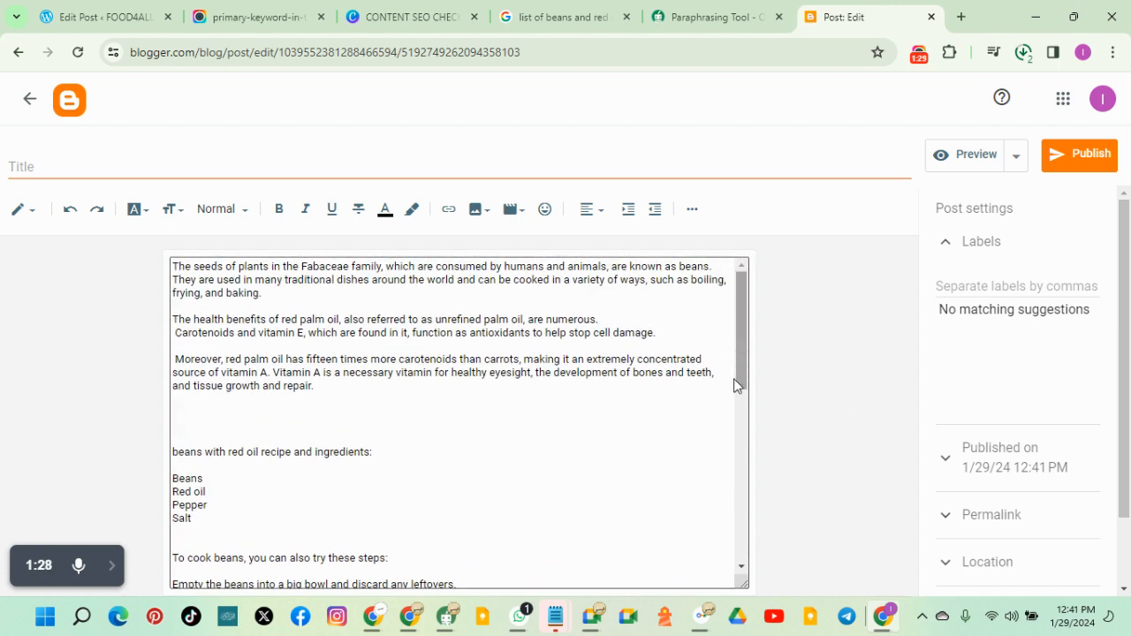
{"action": "key", "text": "ctrl+z"}
Paste the copied article text into the post body in compose view and return to its beginning.
{"action": "right_click", "coordinate": [531, 313]}
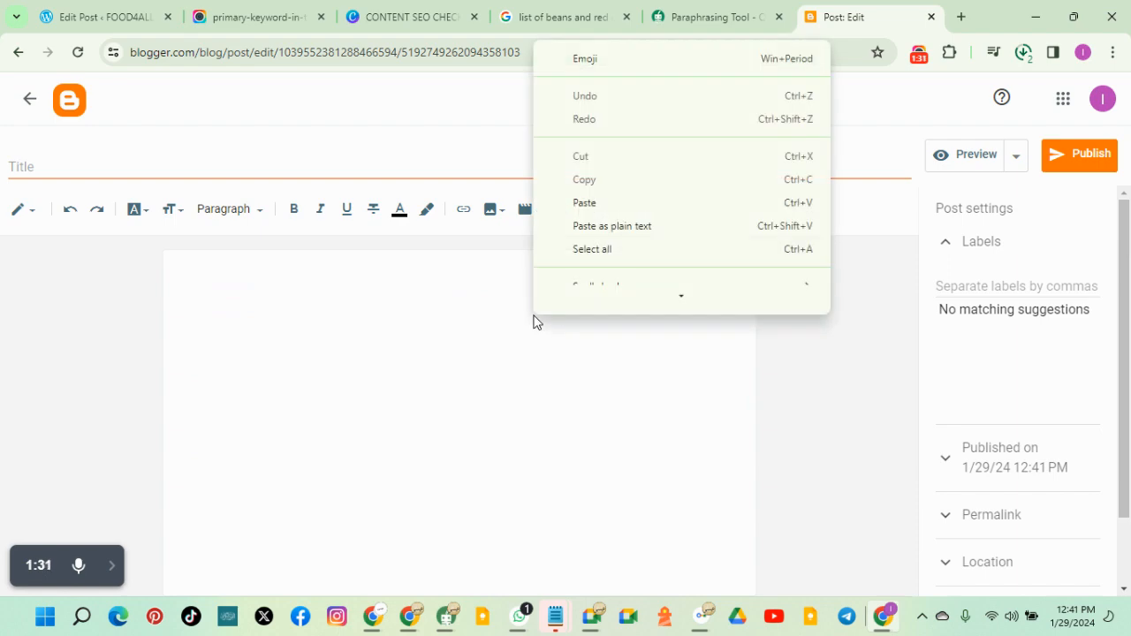
{"action": "left_click", "coordinate": [607, 209]}
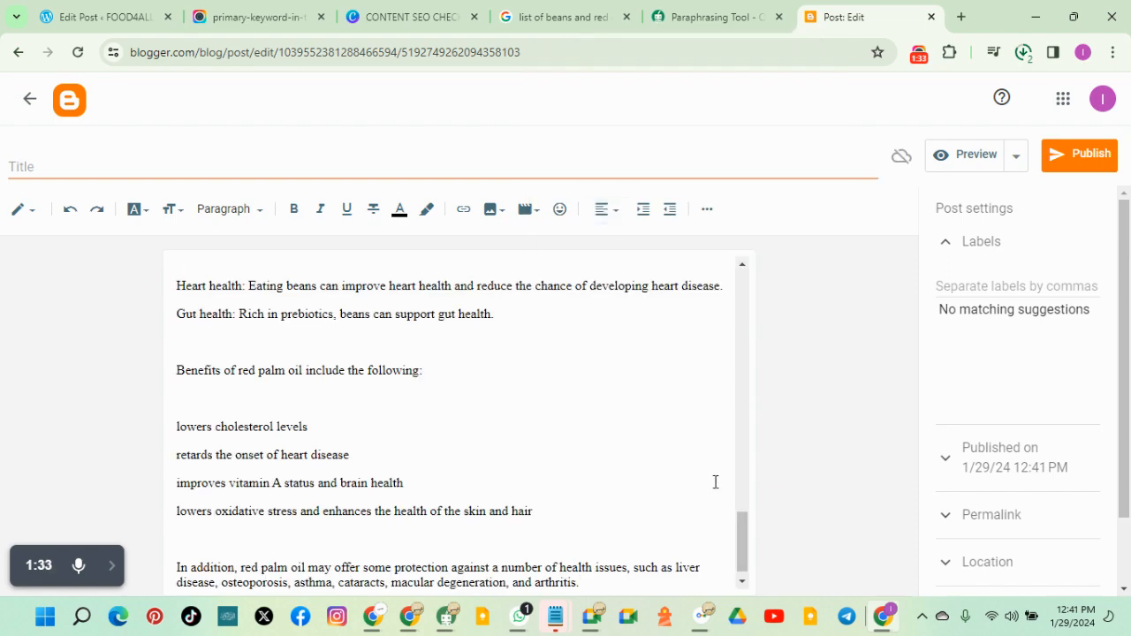
{"action": "left_click_drag", "start_coordinate": [738, 538], "coordinate": [738, 289]}
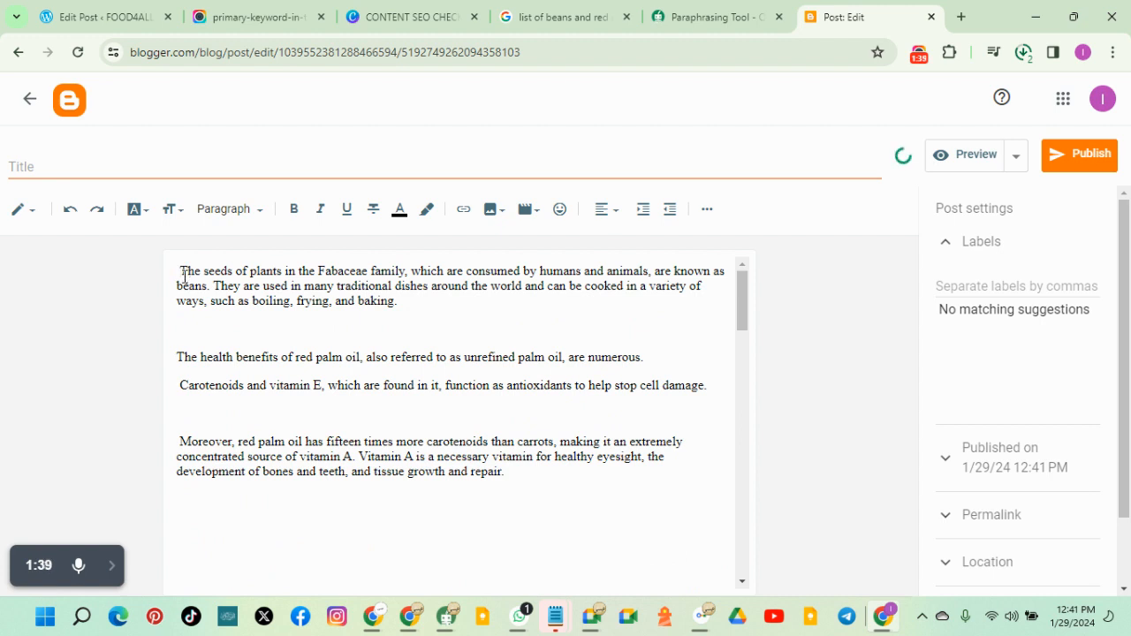
Replace the leading space of the post with the opening words "If you are interested in learning how to cook red beans with oil".
{"action": "key", "text": "BackSpace"}
{"action": "key", "text": "BackSpace"}
{"action": "type", "text": "If you "}
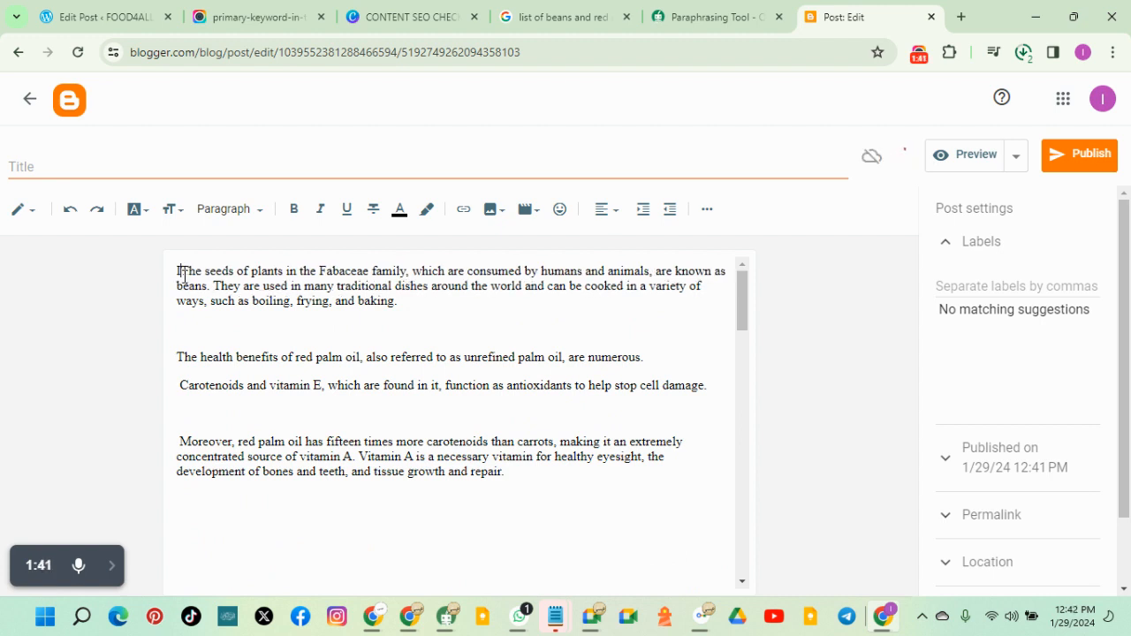
{"action": "type", "text": "are"}
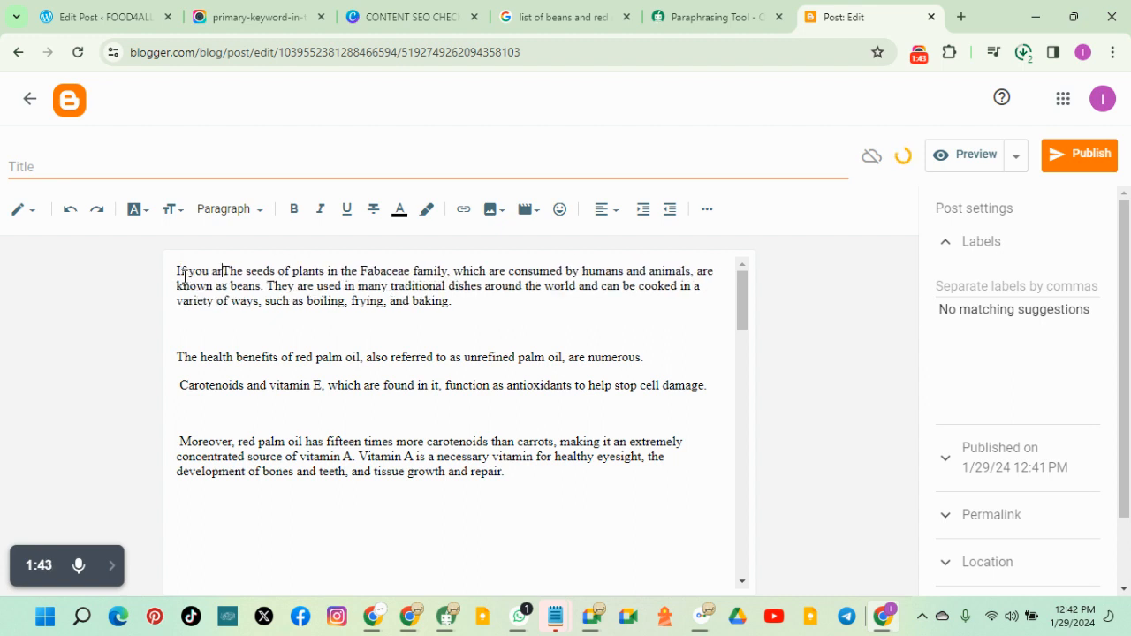
{"action": "type", "text": " intersested in "}
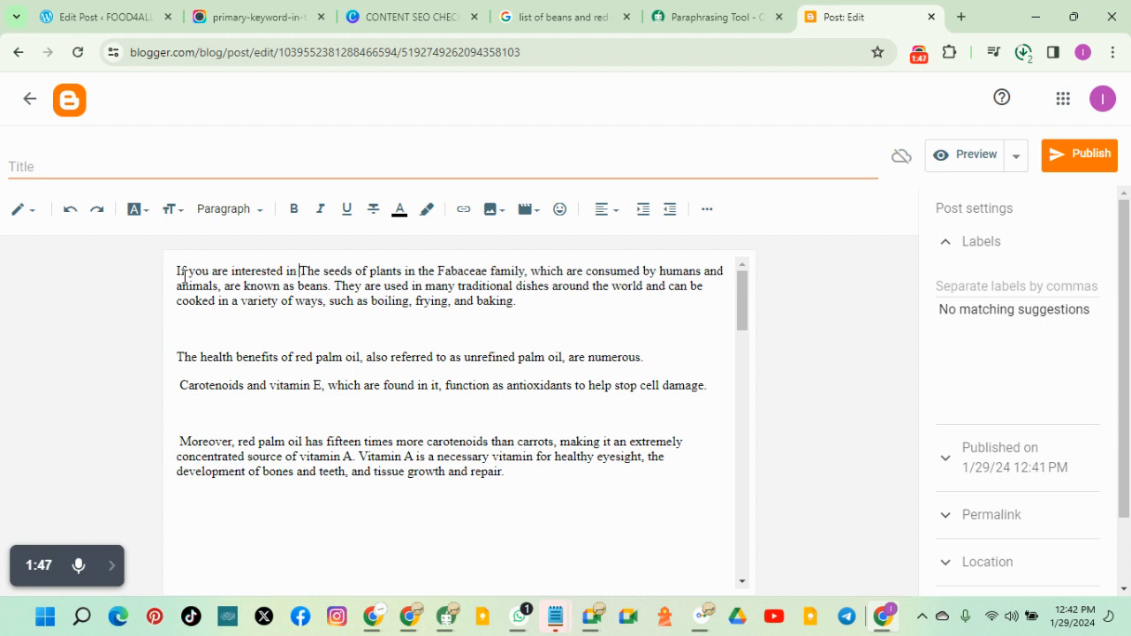
{"action": "type", "text": "knownin"}
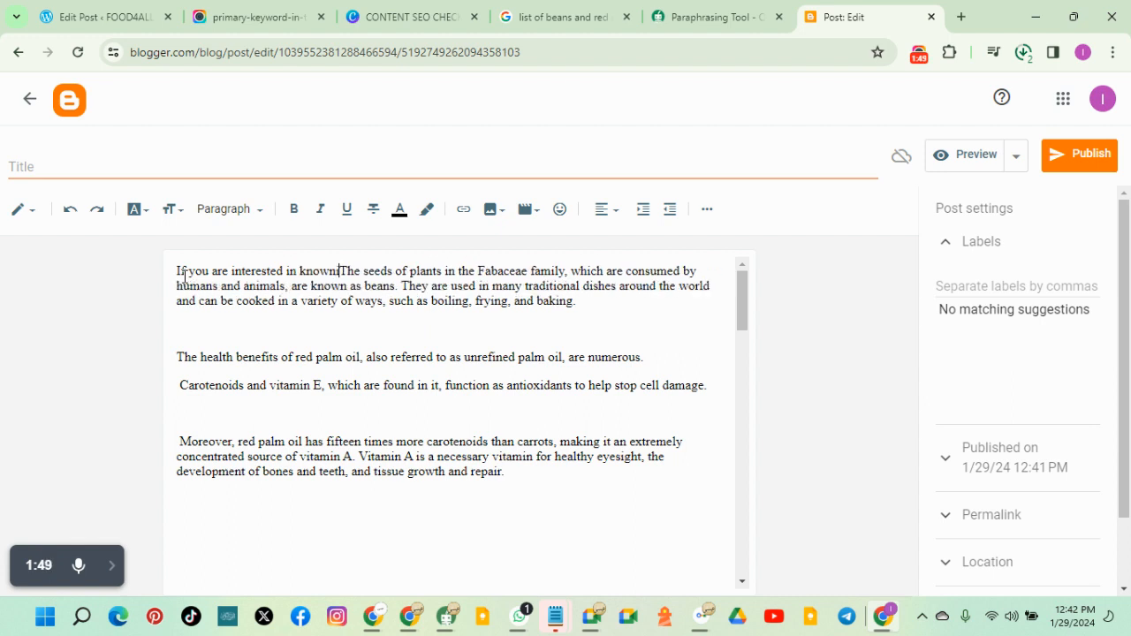
{"action": "key", "text": "BackSpace"}
{"action": "key", "text": "BackSpace"}
{"action": "key", "text": "BackSpace"}
{"action": "key", "text": "BackSpace"}
{"action": "key", "text": "BackSpace"}
{"action": "key", "text": "BackSpace"}
{"action": "key", "text": "BackSpace"}
{"action": "type", "text": "lea"}
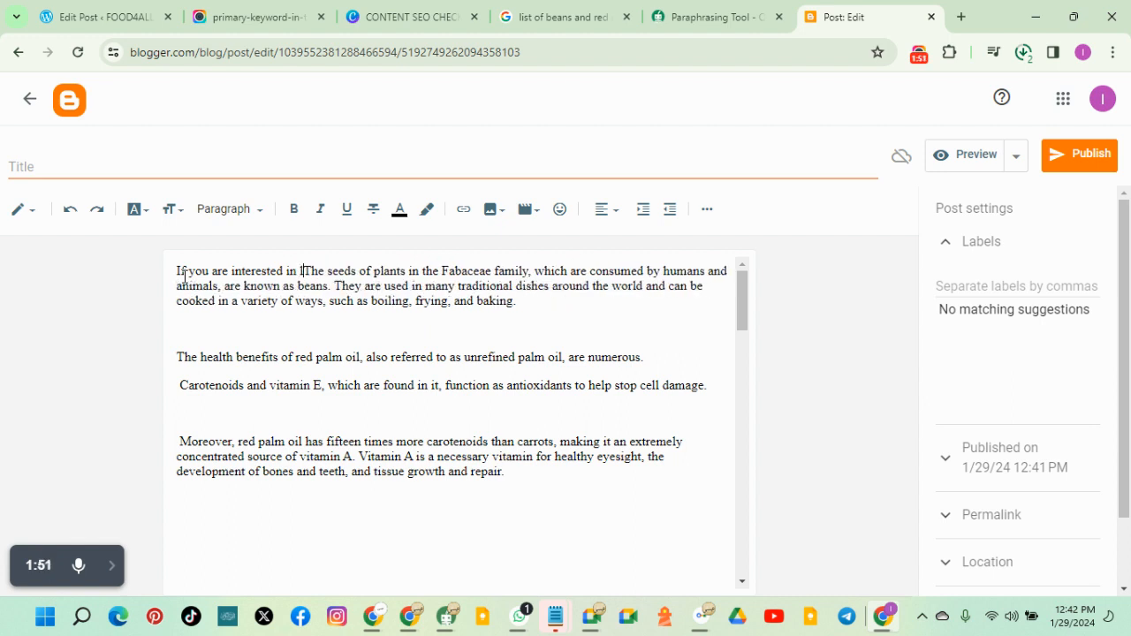
{"action": "type", "text": "rni"}
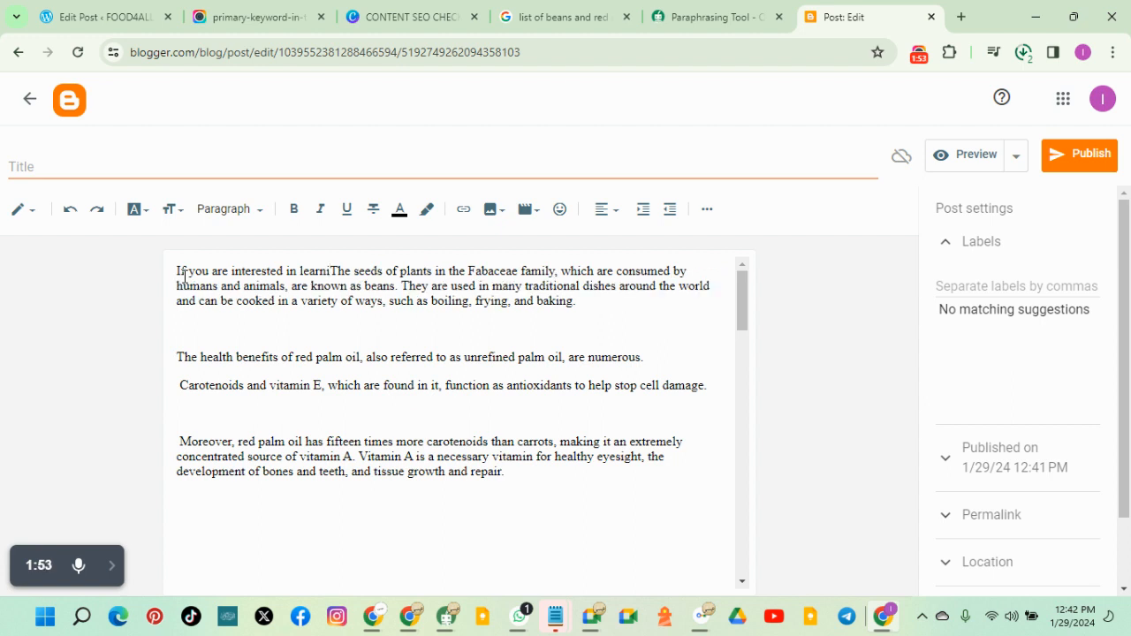
{"action": "type", "text": "g"}
{"action": "key", "text": "BackSpace"}
{"action": "type", "text": "ng how t"}
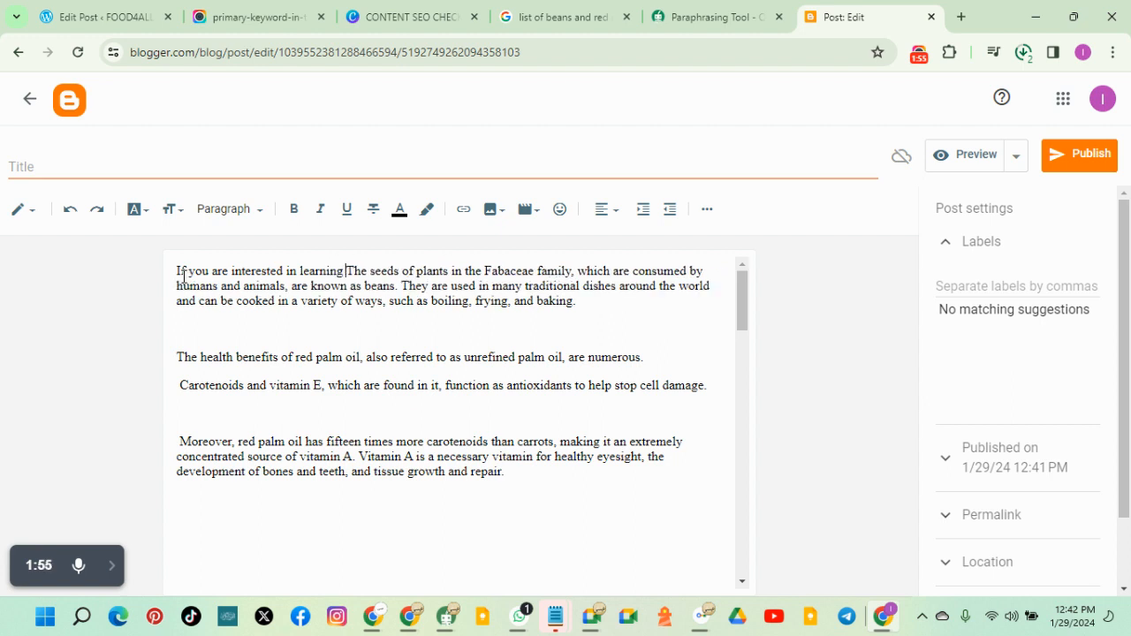
{"action": "type", "text": "ocoo"}
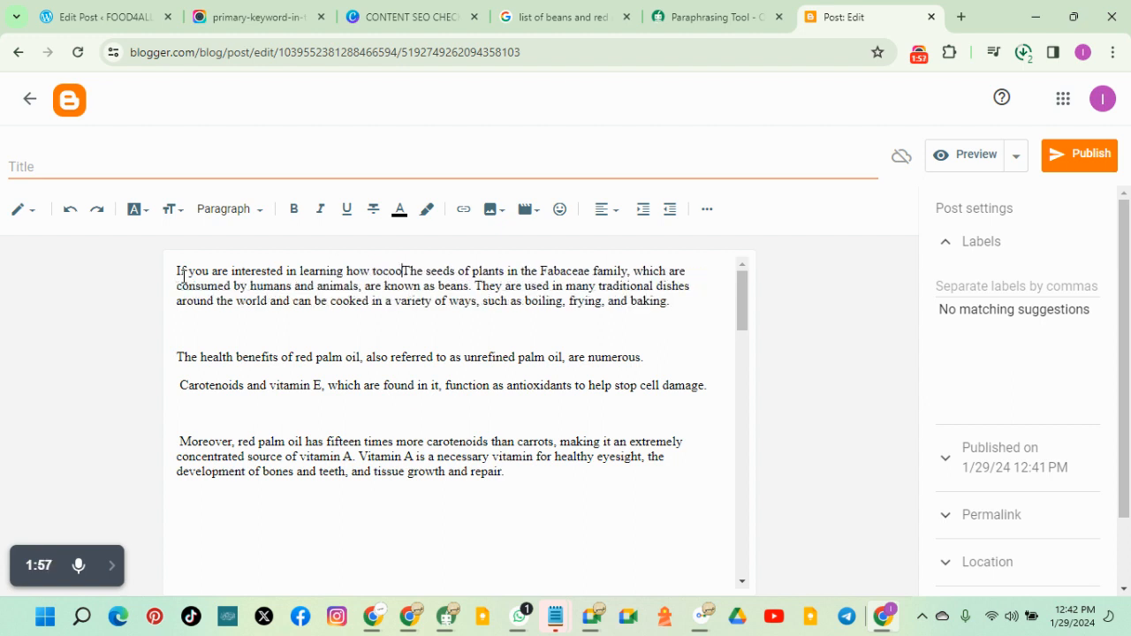
{"action": "key", "text": "BackSpace"}
{"action": "key", "text": "BackSpace"}
{"action": "type", "text": "cook red be"}
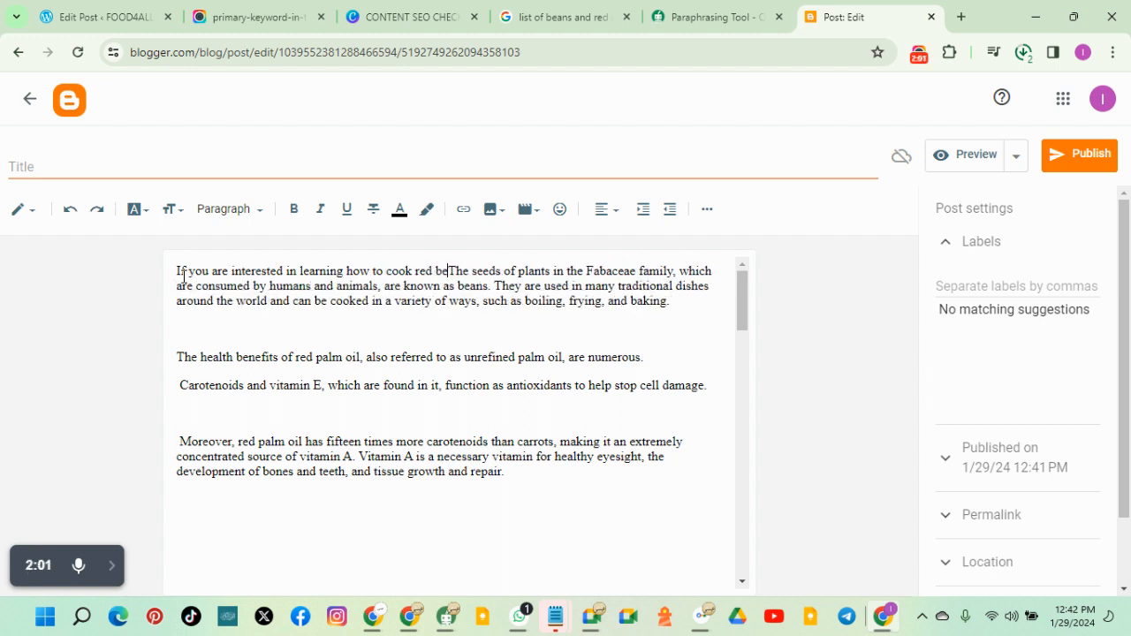
{"action": "type", "text": "ans with oil"}
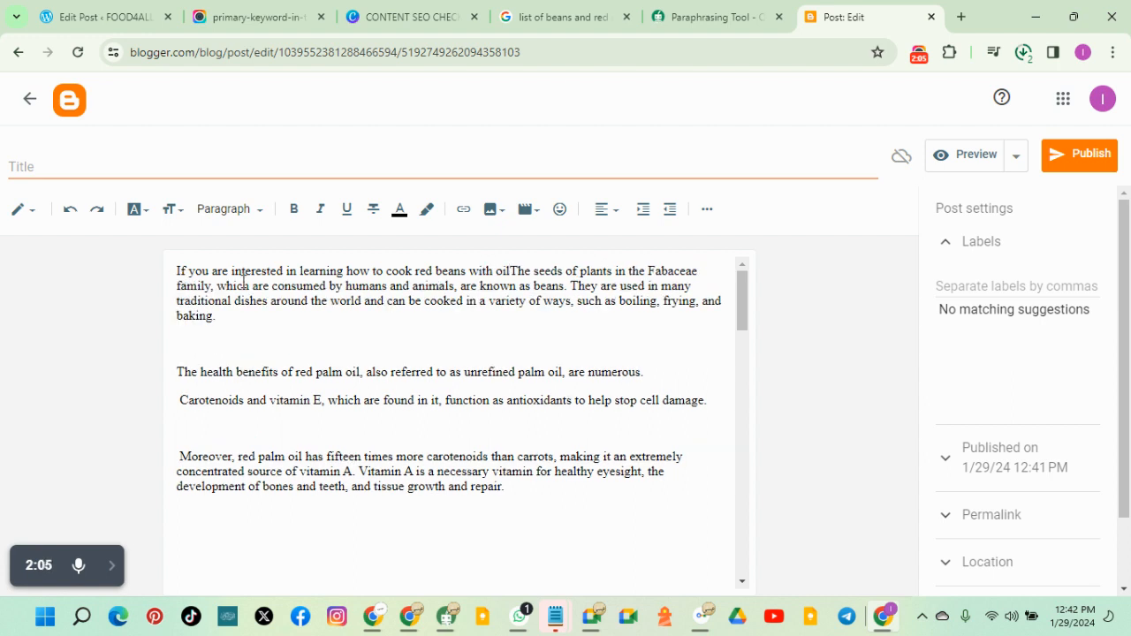
Reword the opening phrase from "red beans with oil" to "beans with red oil".
{"action": "left_click", "coordinate": [435, 275]}
{"action": "key", "text": "BackSpace"}
{"action": "key", "text": "BackSpace"}
{"action": "key", "text": "BackSpace"}
{"action": "key", "text": "BackSpace"}
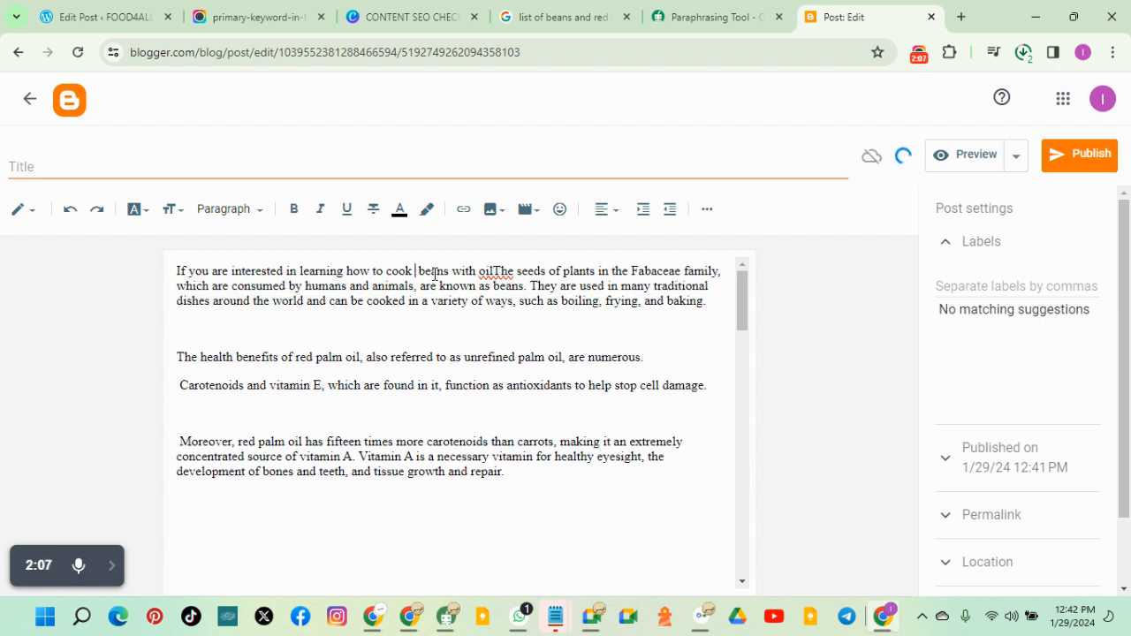
{"action": "left_click", "coordinate": [475, 272]}
{"action": "type", "text": "red"}
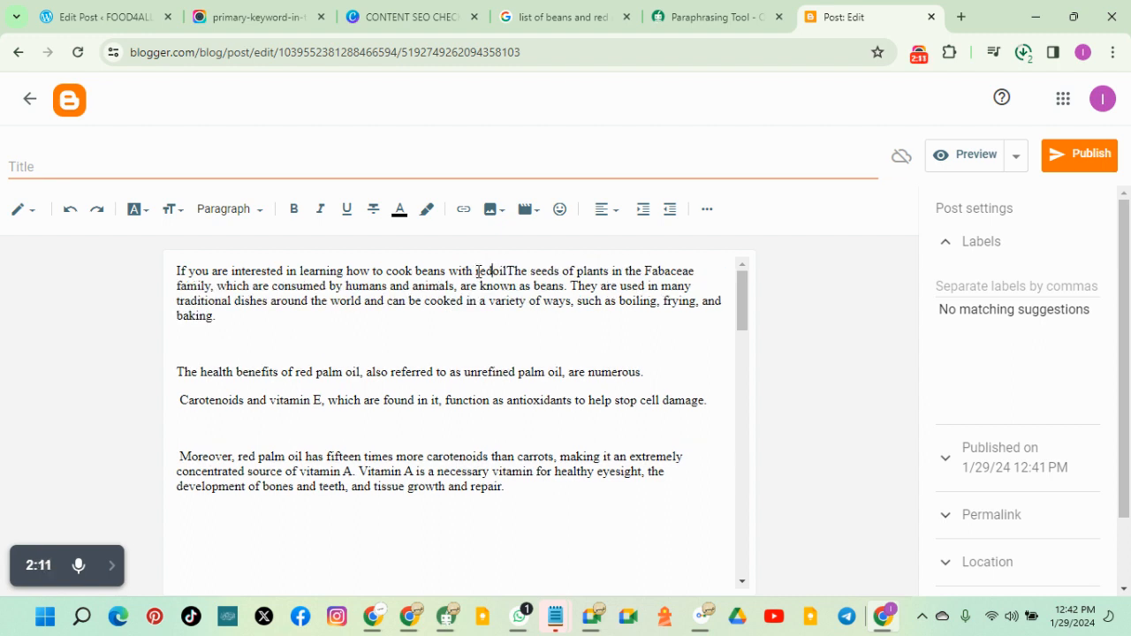
Complete the opening sentence with "this article is for you." and move the following text into its own paragraph.
{"action": "left_click", "coordinate": [513, 271]}
{"action": "type", "text": "this a"}
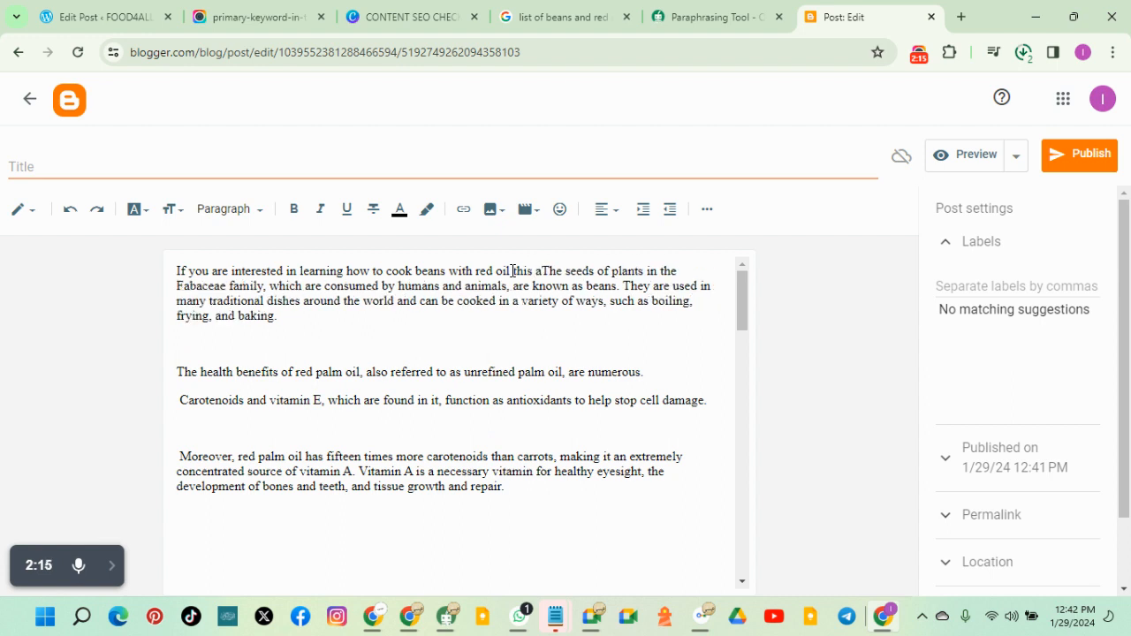
{"action": "key", "text": "BackSpace"}
{"action": "type", "text": "article "}
{"action": "type", "text": "is of"}
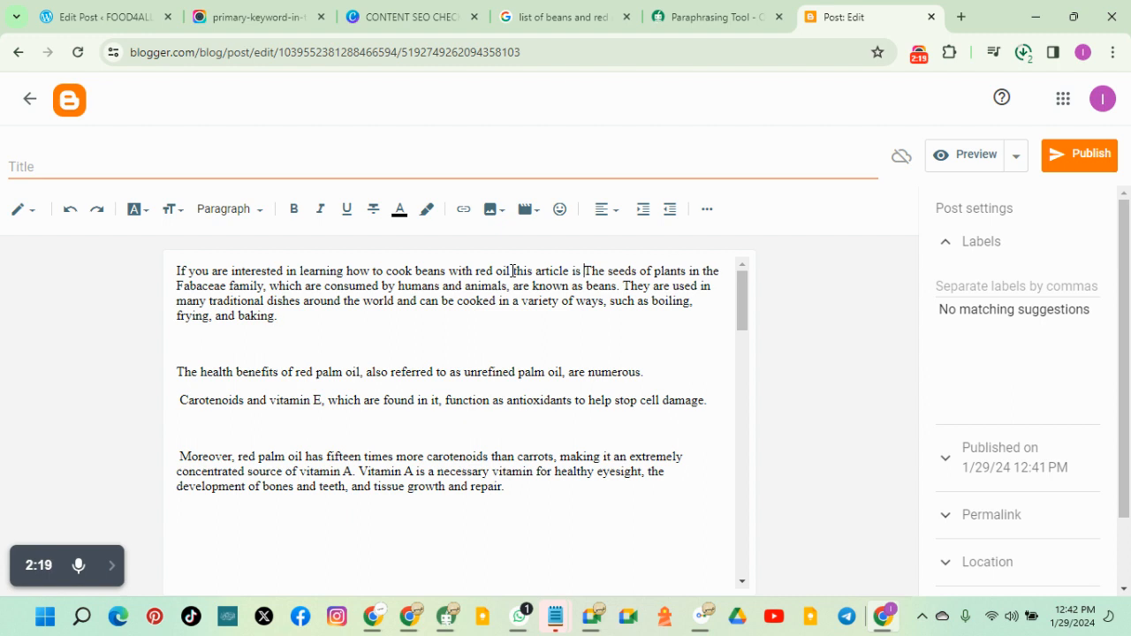
{"action": "key", "text": "BackSpace"}
{"action": "key", "text": "BackSpace"}
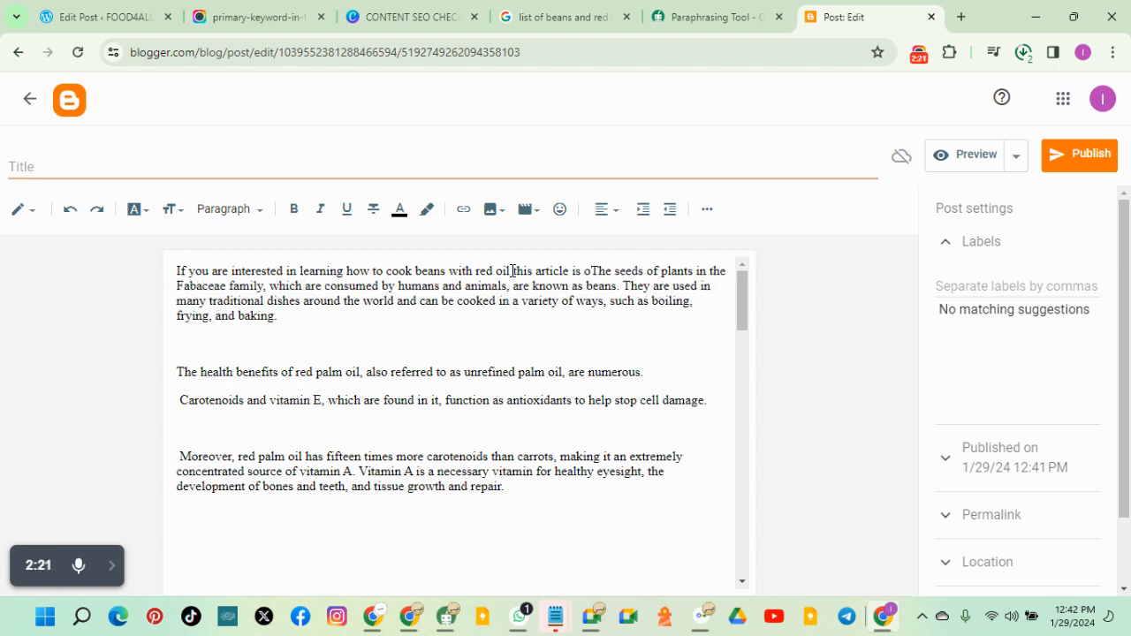
{"action": "type", "text": "for y"}
{"action": "type", "text": "ou."}
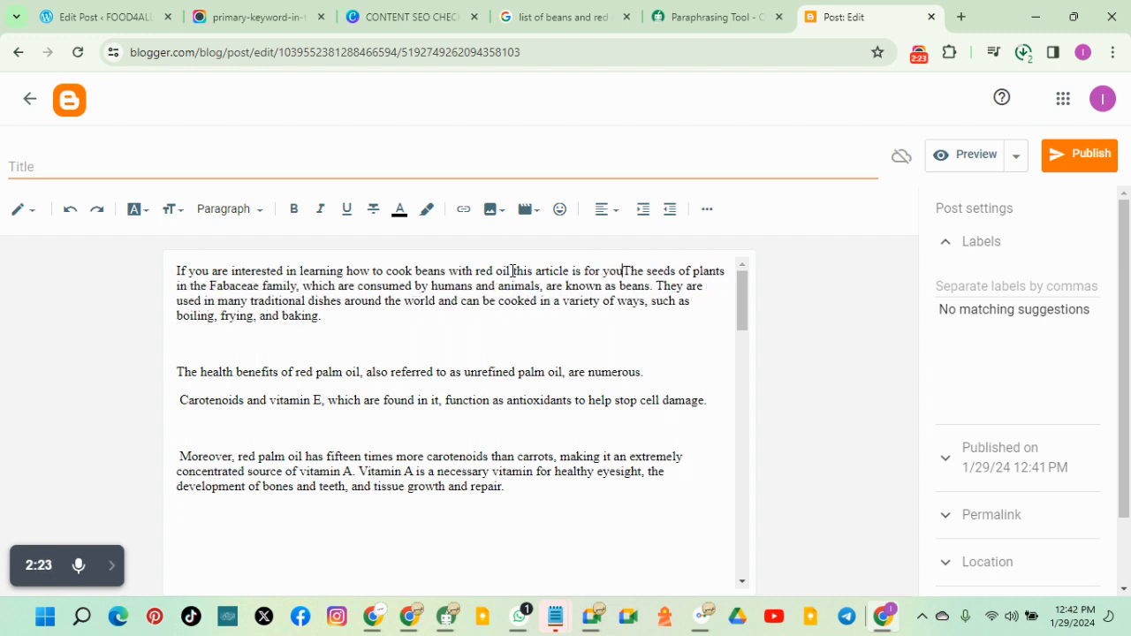
{"action": "key", "text": "Return"}
{"action": "key", "text": "Return"}
{"action": "key", "text": "BackSpace"}
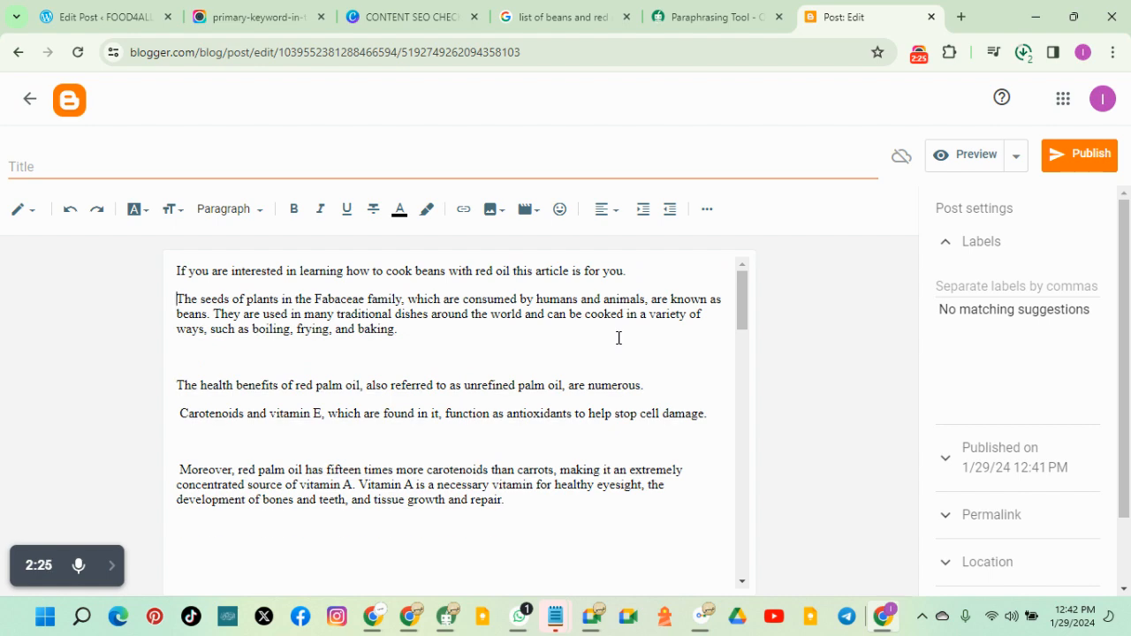
Switch to the TITLE RESEARCH note in Notepad and copy the primary keyword "beans with red oil".
{"action": "left_click", "coordinate": [448, 618]}
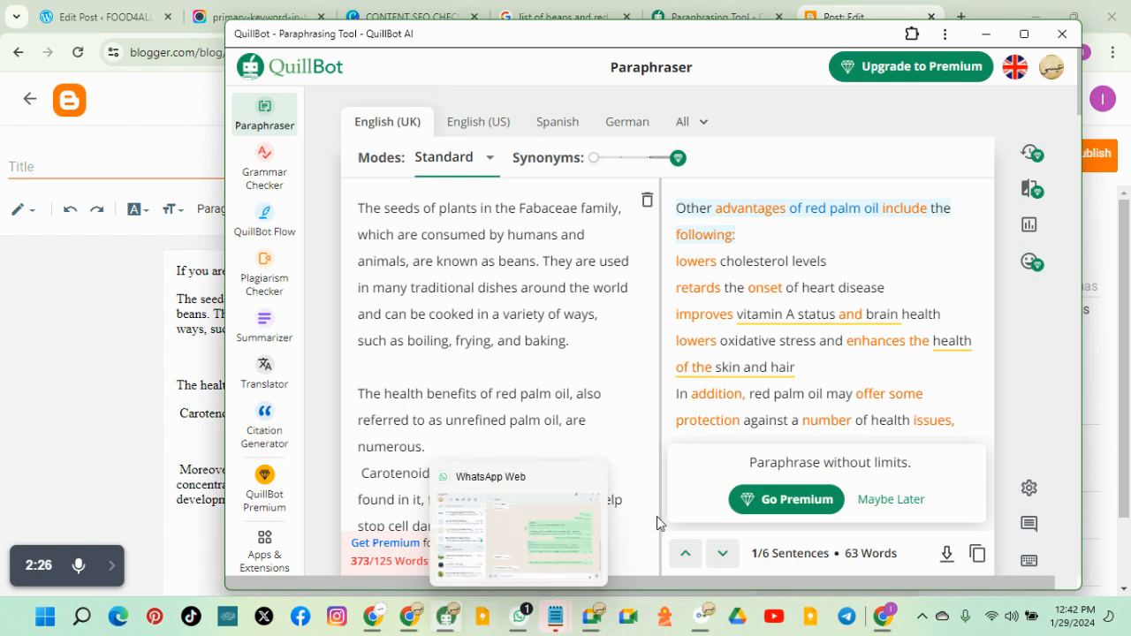
{"action": "mouse_move", "coordinate": [554, 619]}
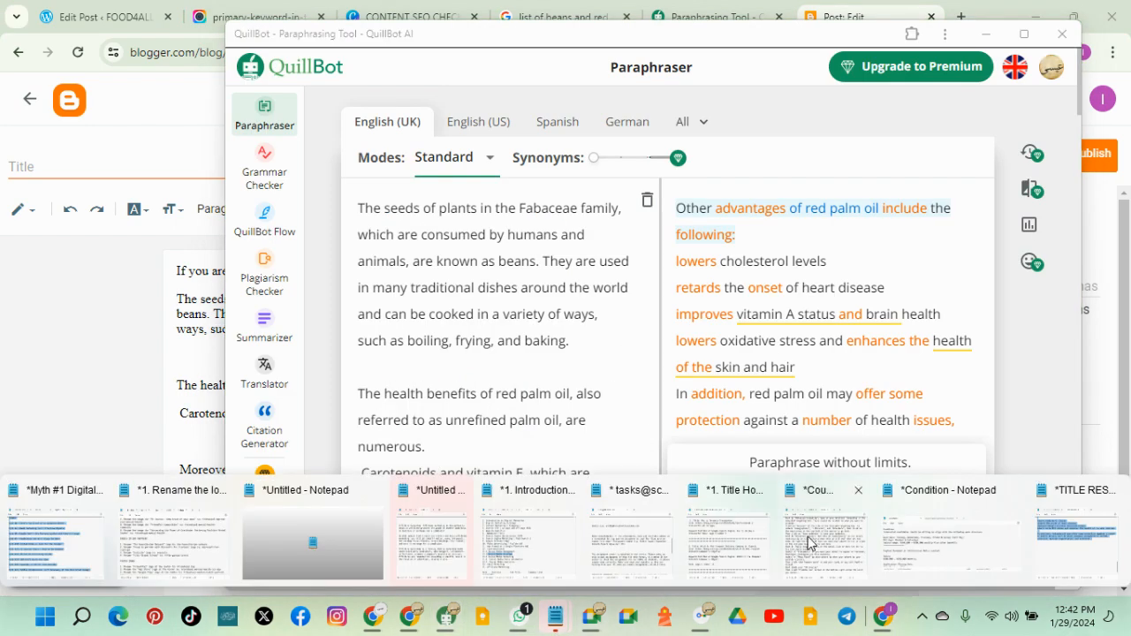
{"action": "left_click", "coordinate": [1076, 540]}
{"action": "left_click_drag", "start_coordinate": [848, 415], "coordinate": [843, 207]}
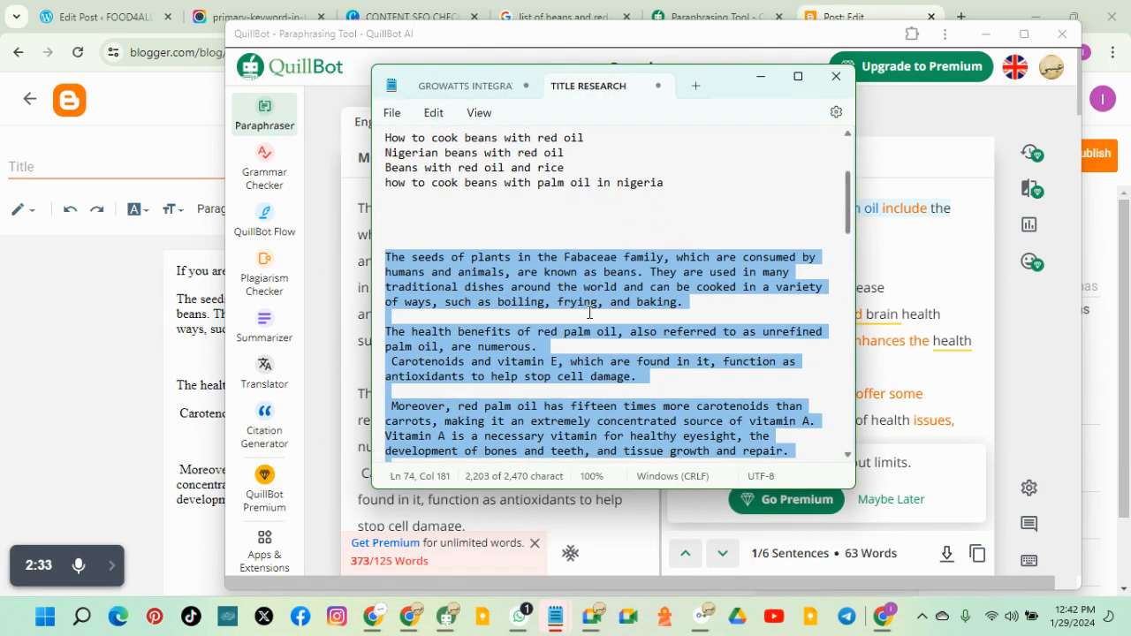
{"action": "left_click_drag", "start_coordinate": [846, 220], "coordinate": [841, 155]}
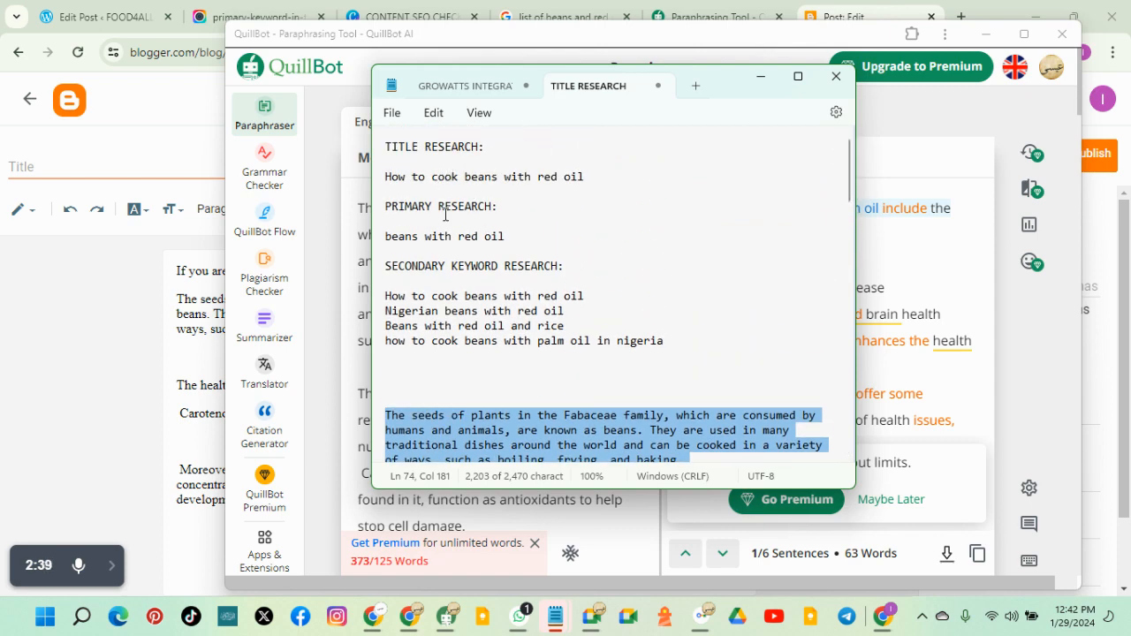
{"action": "right_click", "coordinate": [428, 237]}
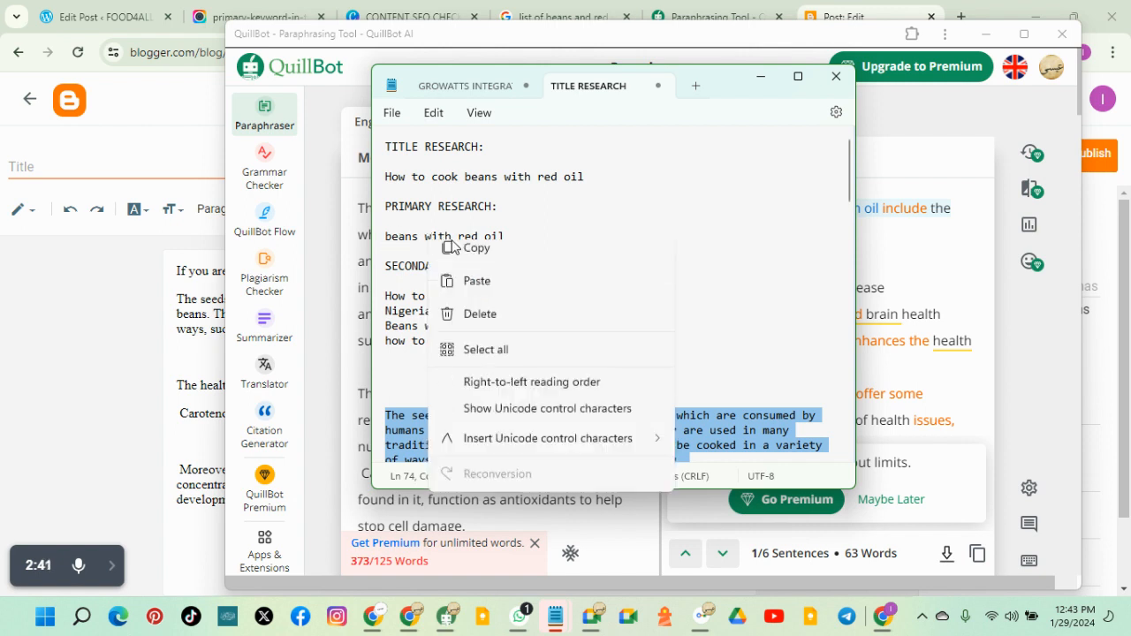
{"action": "left_click", "coordinate": [503, 236]}
{"action": "left_click_drag", "start_coordinate": [387, 238], "coordinate": [515, 244]}
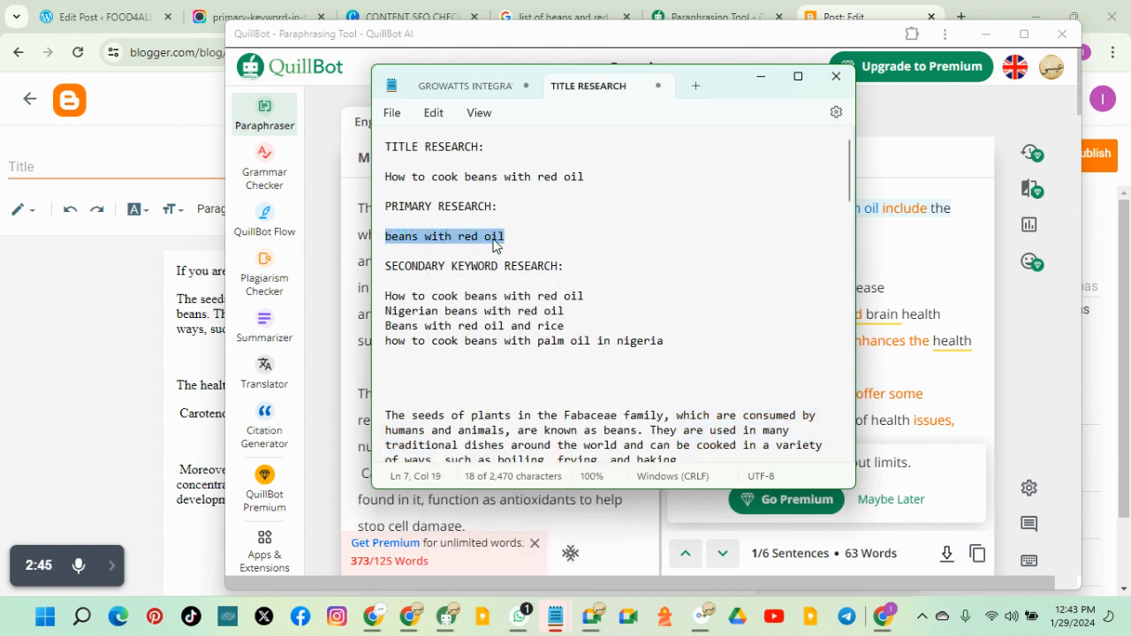
{"action": "right_click", "coordinate": [497, 240]}
{"action": "left_click", "coordinate": [542, 327]}
Return to the Blogger post in Chrome and find the phrase "beans with red oil" on the page.
{"action": "left_click", "coordinate": [214, 350]}
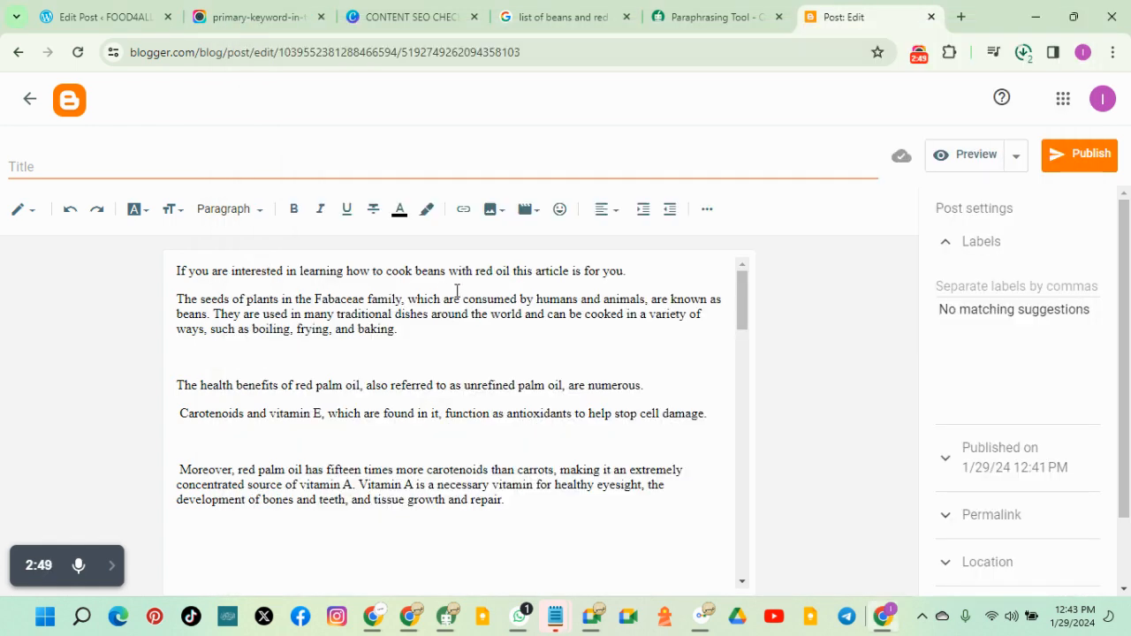
{"action": "type", "text": "I"}
{"action": "key", "text": "ctrl+f"}
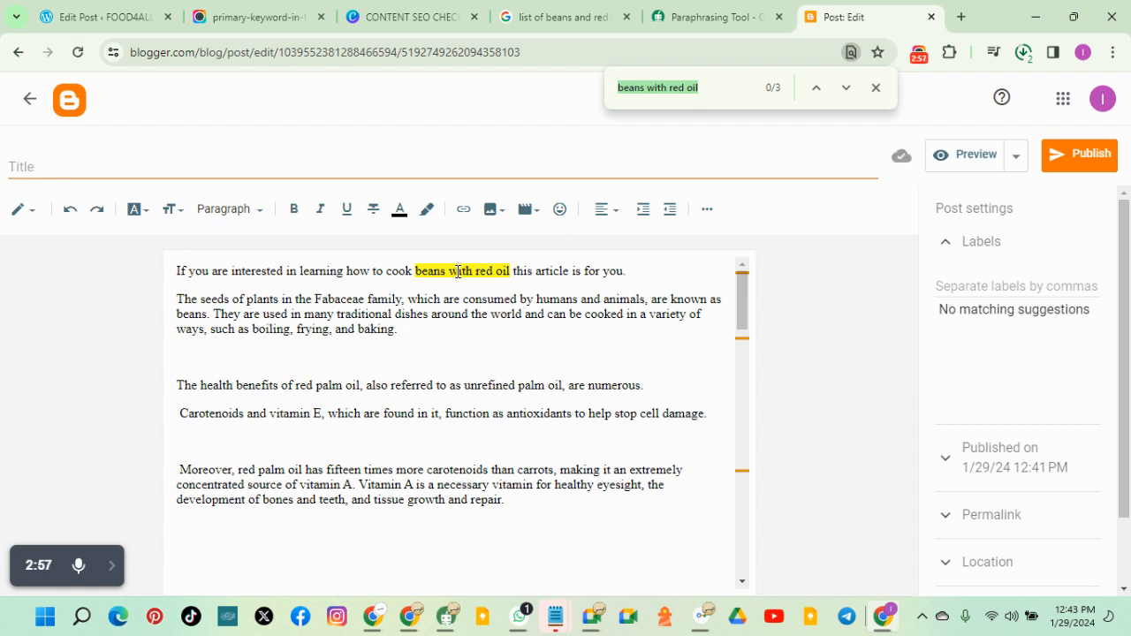
Search Google for the copied keyword "beans with red oil" in a new browser tab.
{"action": "left_click", "coordinate": [961, 17]}
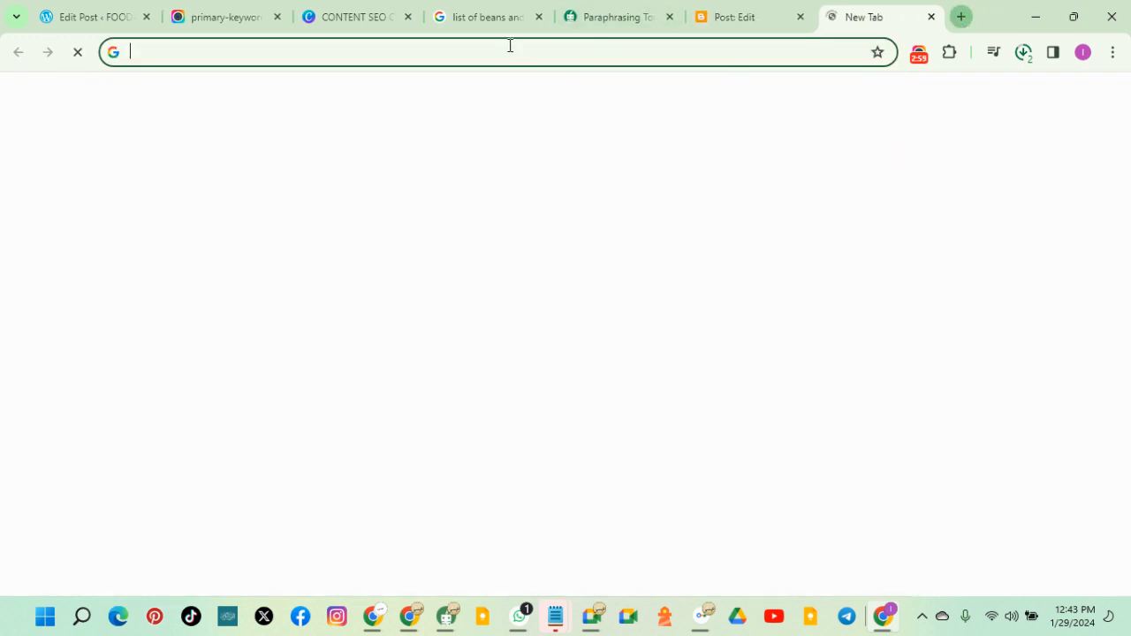
{"action": "left_click", "coordinate": [496, 52]}
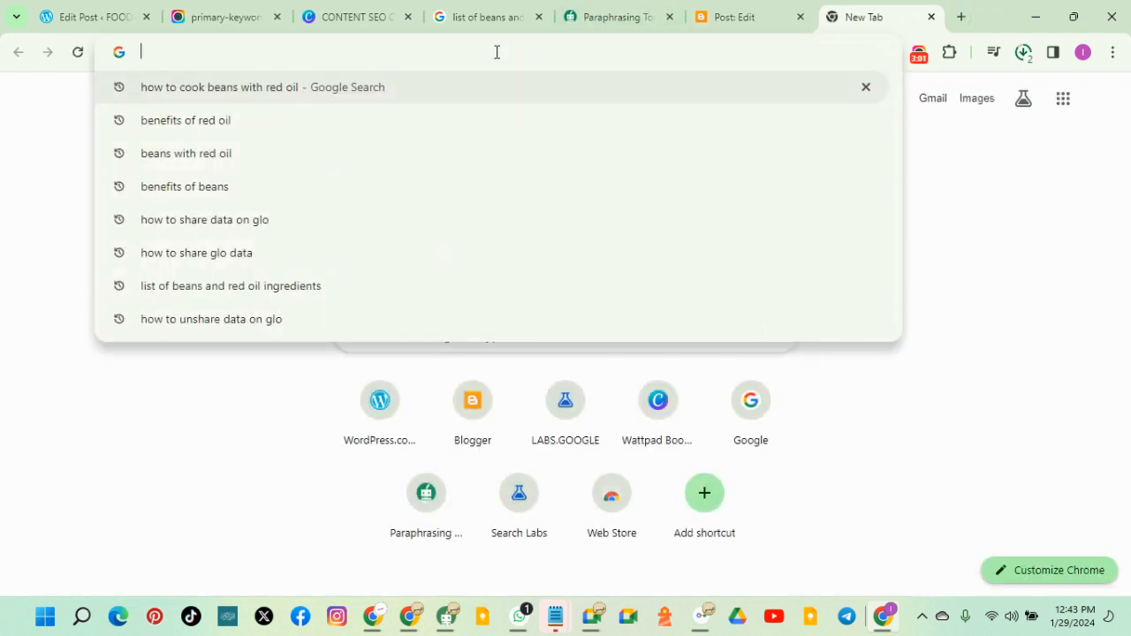
{"action": "key", "text": "ctrl+v"}
{"action": "key", "text": "Return"}
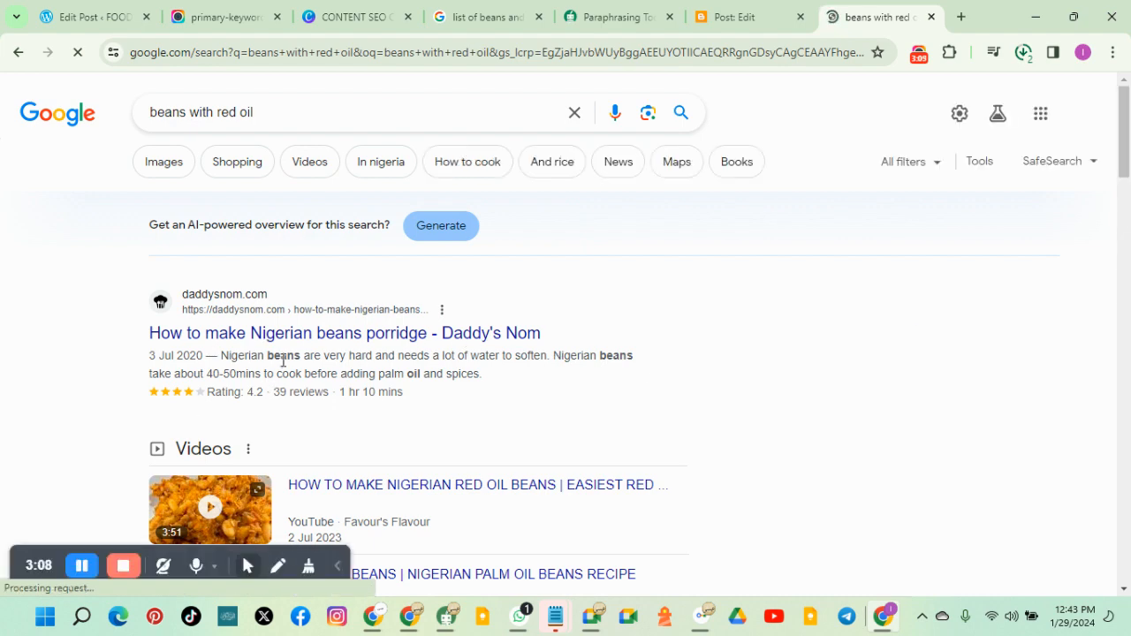
{"action": "left_click_drag", "start_coordinate": [1124, 114], "coordinate": [1130, 67]}
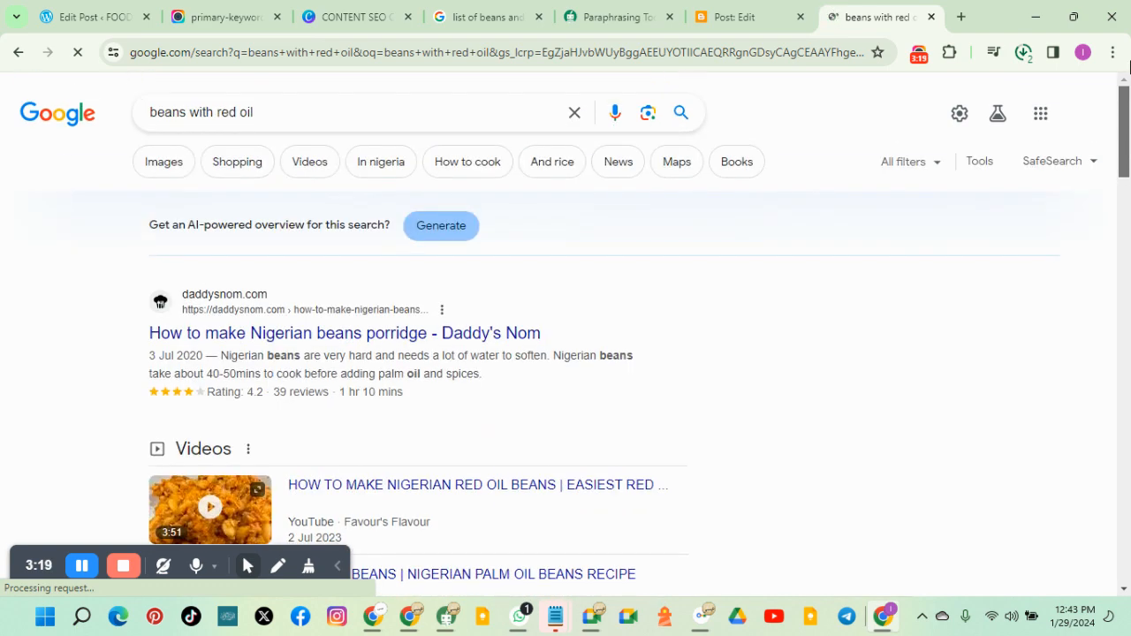
Replace the Google query with "how to become" and search for the suggestion "how to become a transporter".
{"action": "left_click_drag", "start_coordinate": [295, 109], "coordinate": [136, 114]}
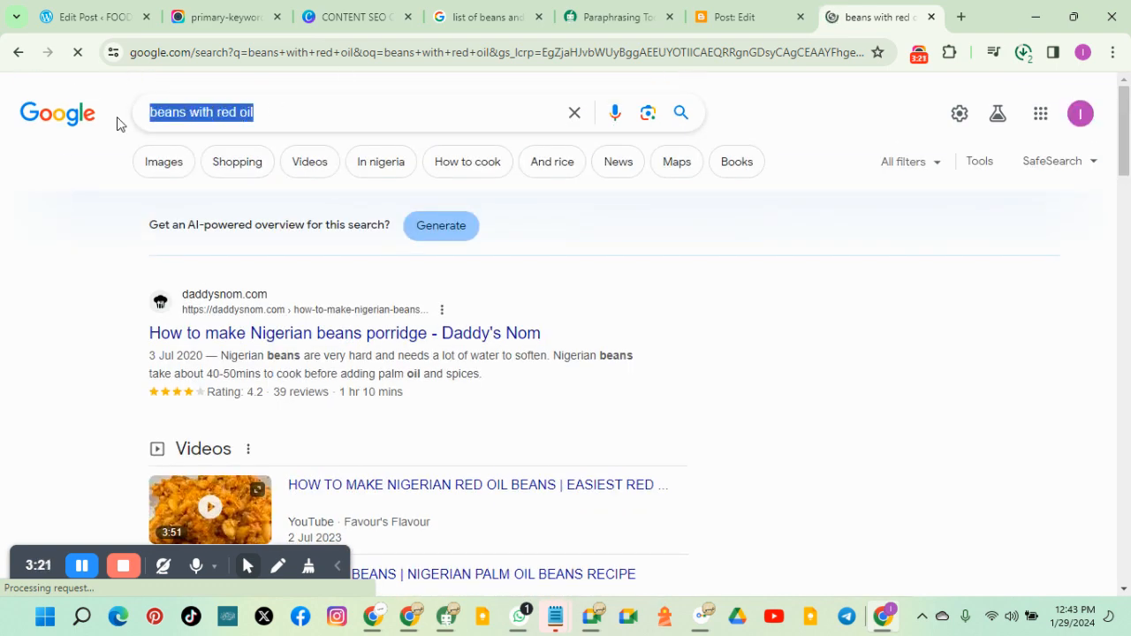
{"action": "type", "text": "how"}
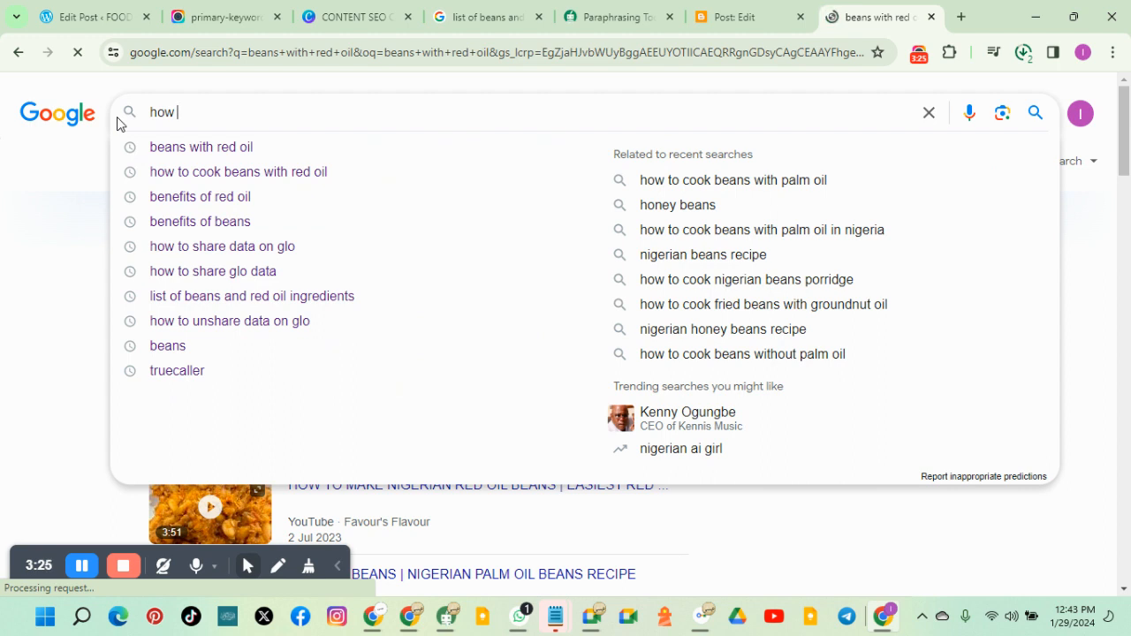
{"action": "type", "text": "ro"}
{"action": "key", "text": "BackSpace"}
{"action": "key", "text": "BackSpace"}
{"action": "key", "text": "Escape"}
{"action": "type", "text": "to become"}
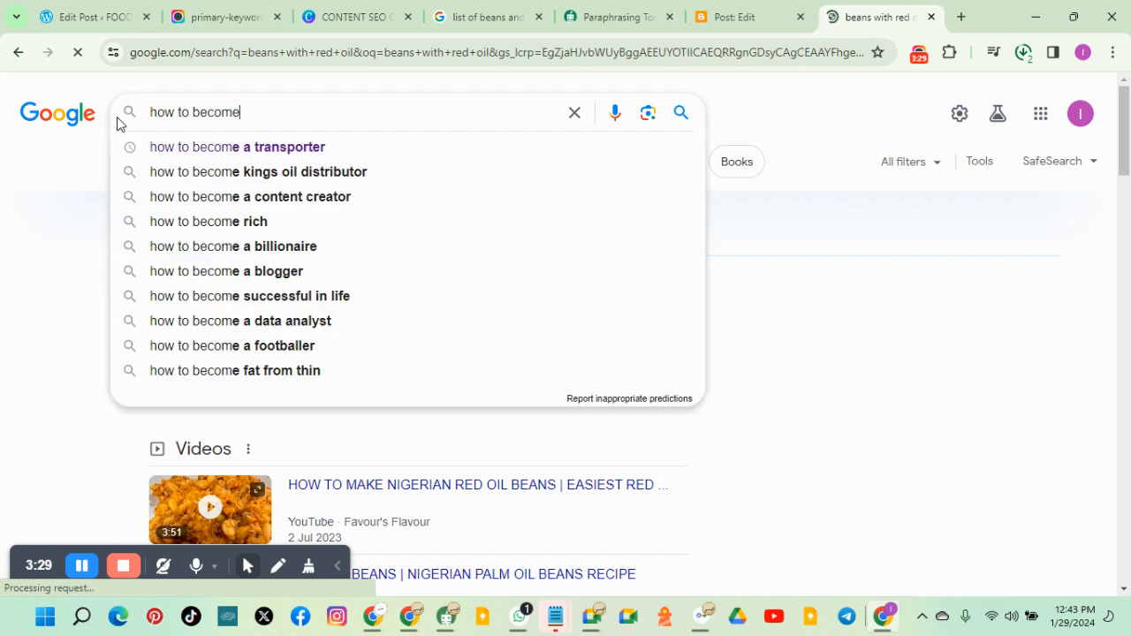
{"action": "left_click", "coordinate": [296, 155]}
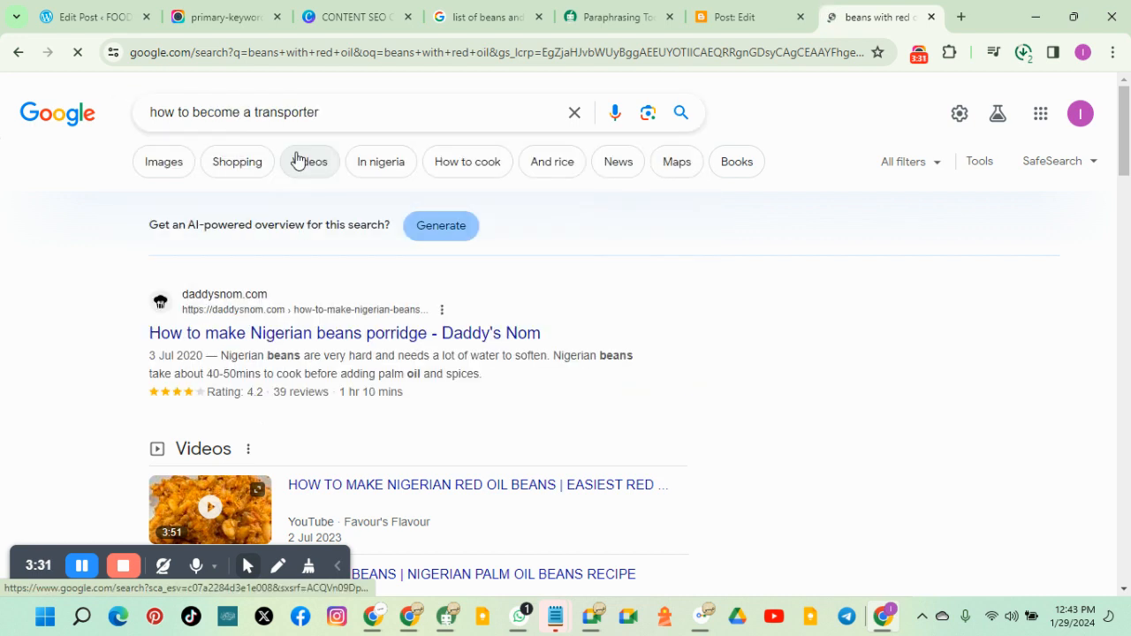